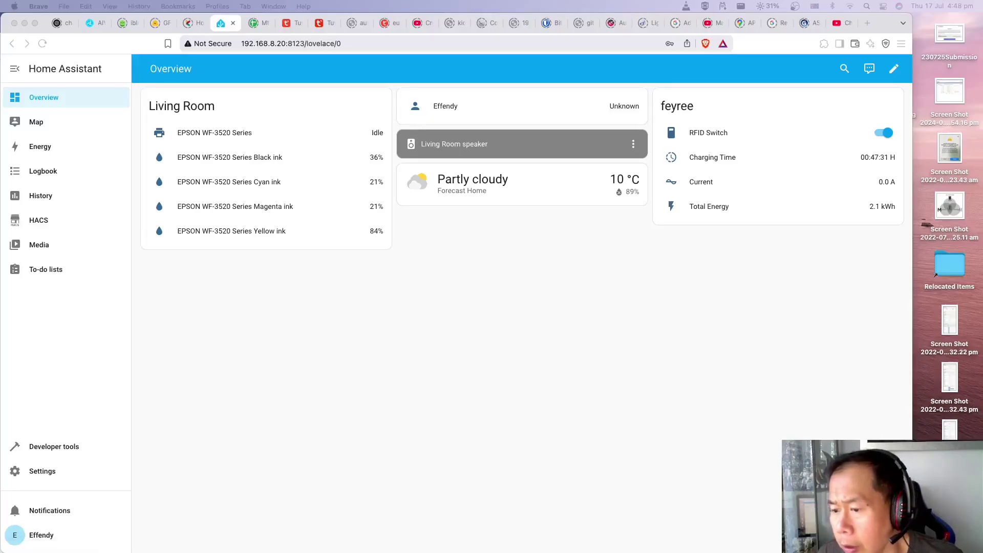
# Step: From Settings > Devices & services, add a new integration and choose GoodWe Inverter
pyautogui.click(43, 472)
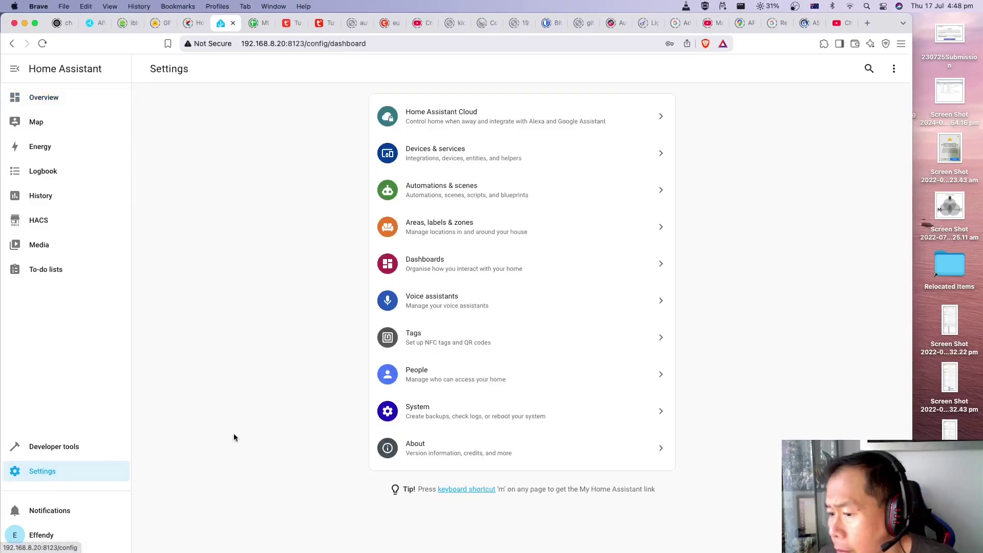
pyautogui.click(425, 152)
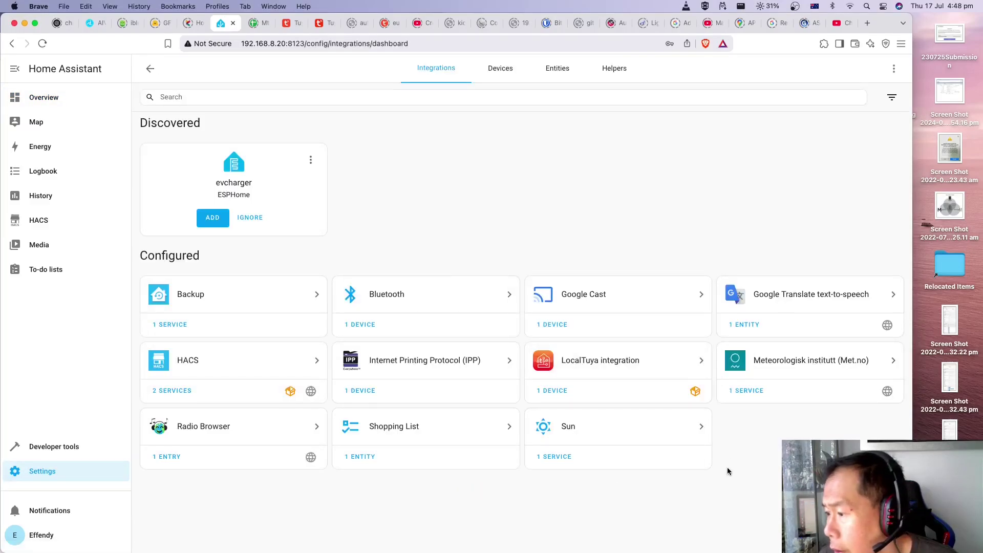
pyautogui.click(846, 526)
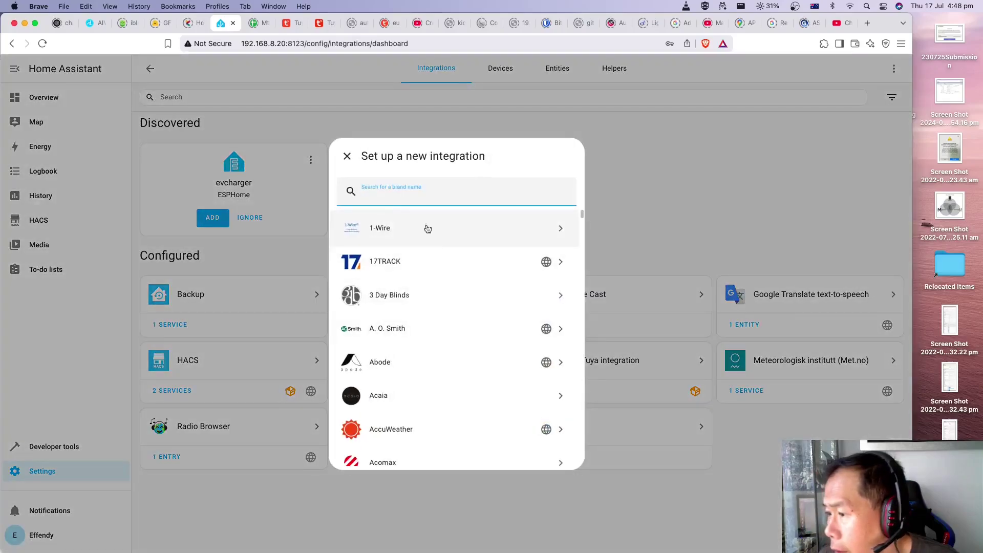
pyautogui.write('goodwe')
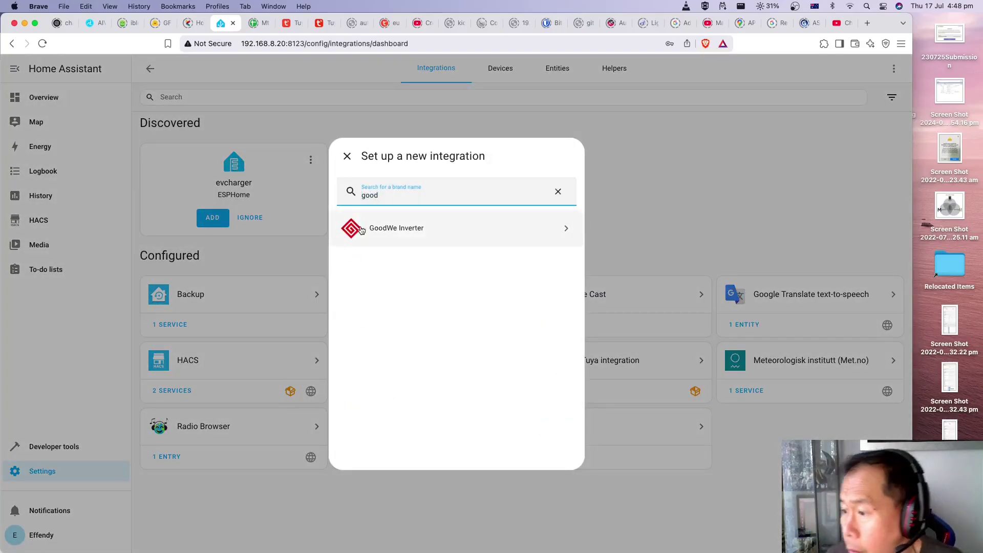
pyautogui.click(404, 228)
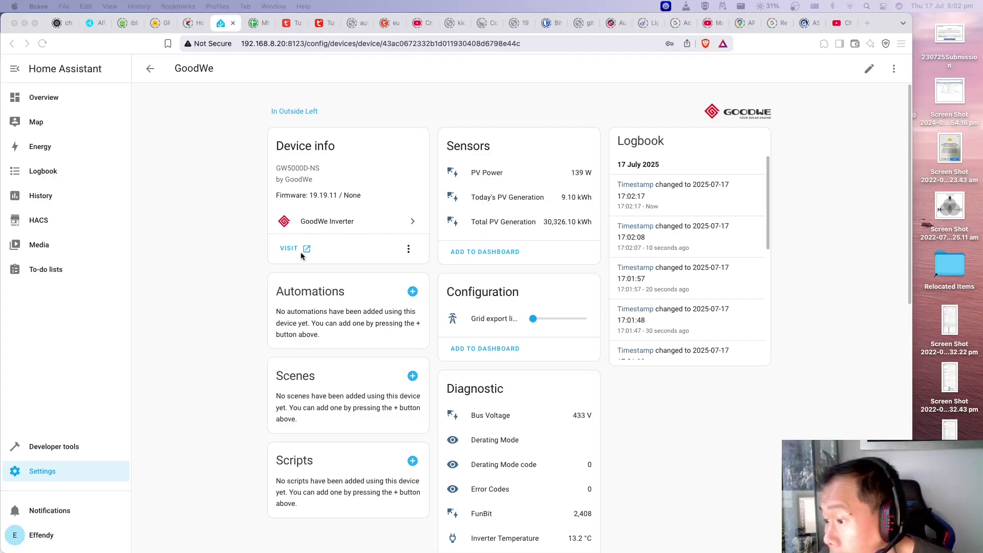
# Step: Open the Overview dashboard to view the GoodWe PV sensors on the Outside Left card
pyautogui.click(40, 99)
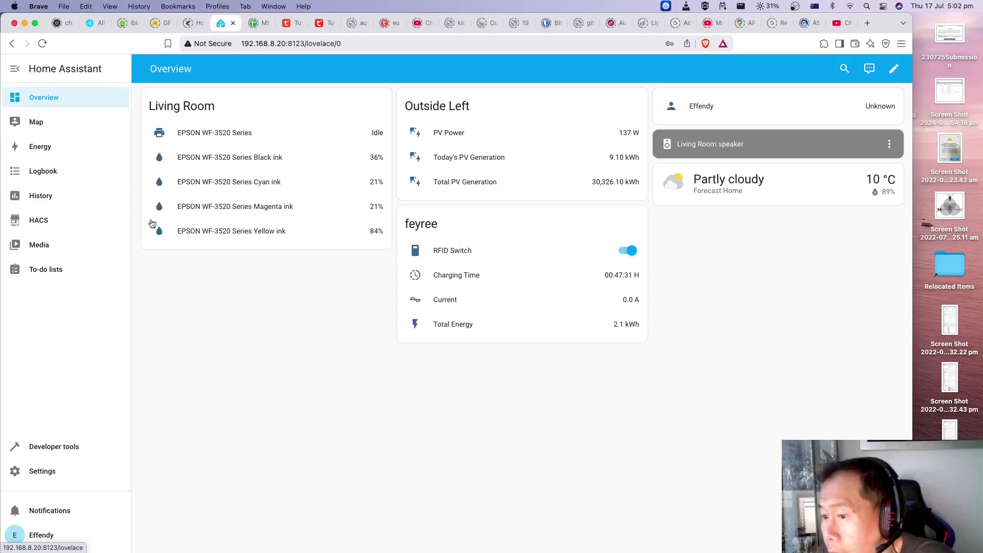
pyautogui.click(40, 148)
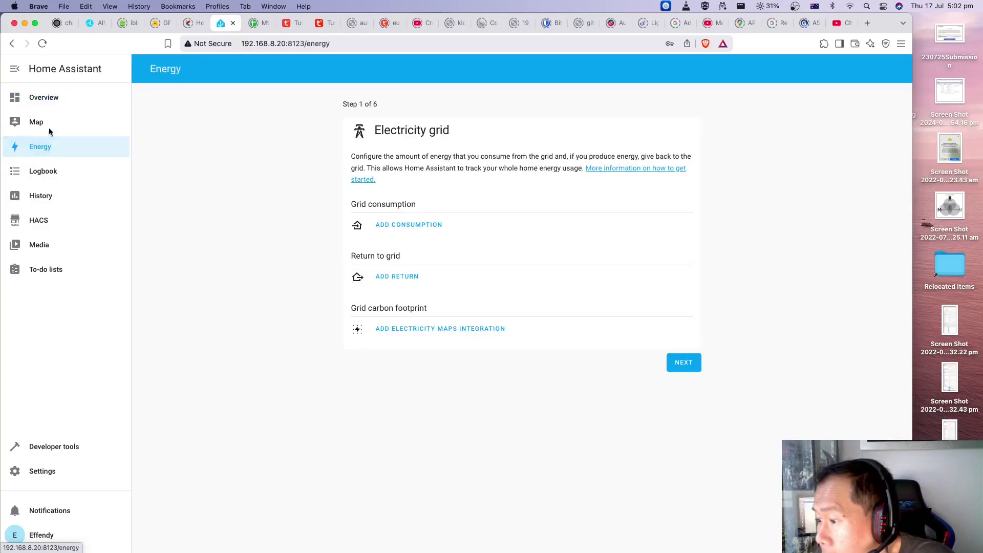
pyautogui.click(43, 99)
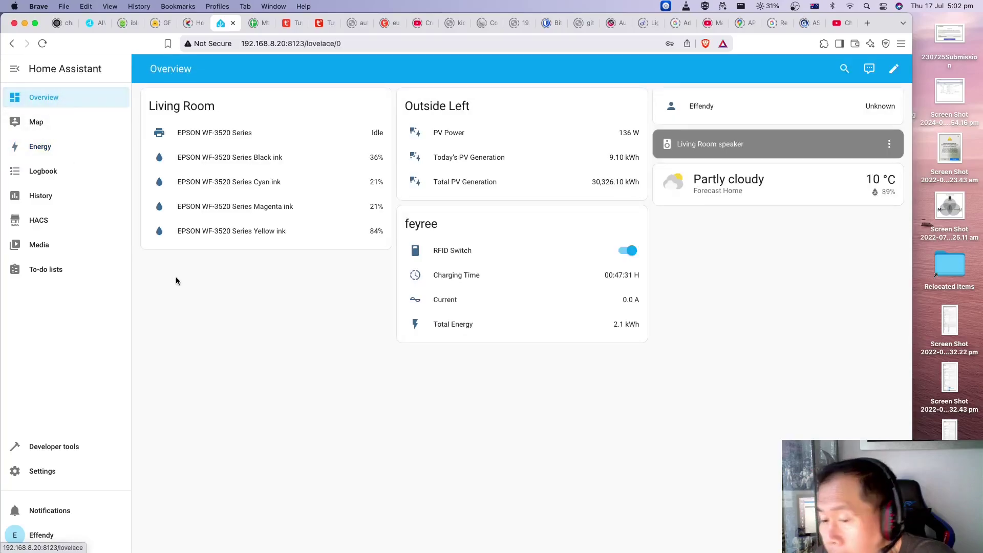